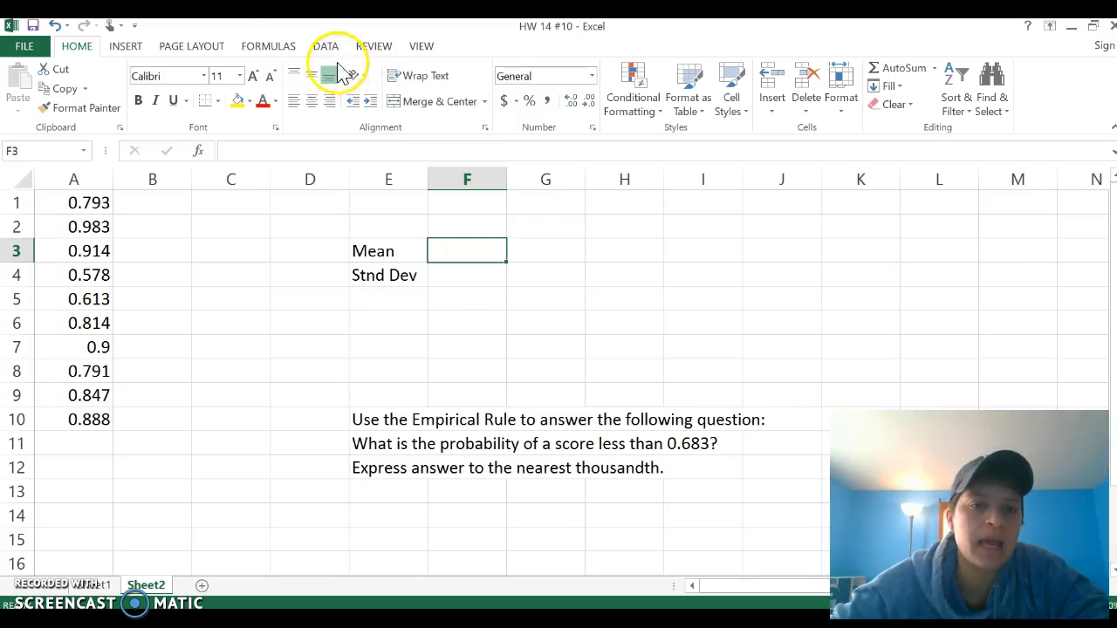
# - Compute the mean of A1:A10 in F3 with the AVERAGE function
pyautogui.click(268, 47)
pyautogui.click(405, 96)
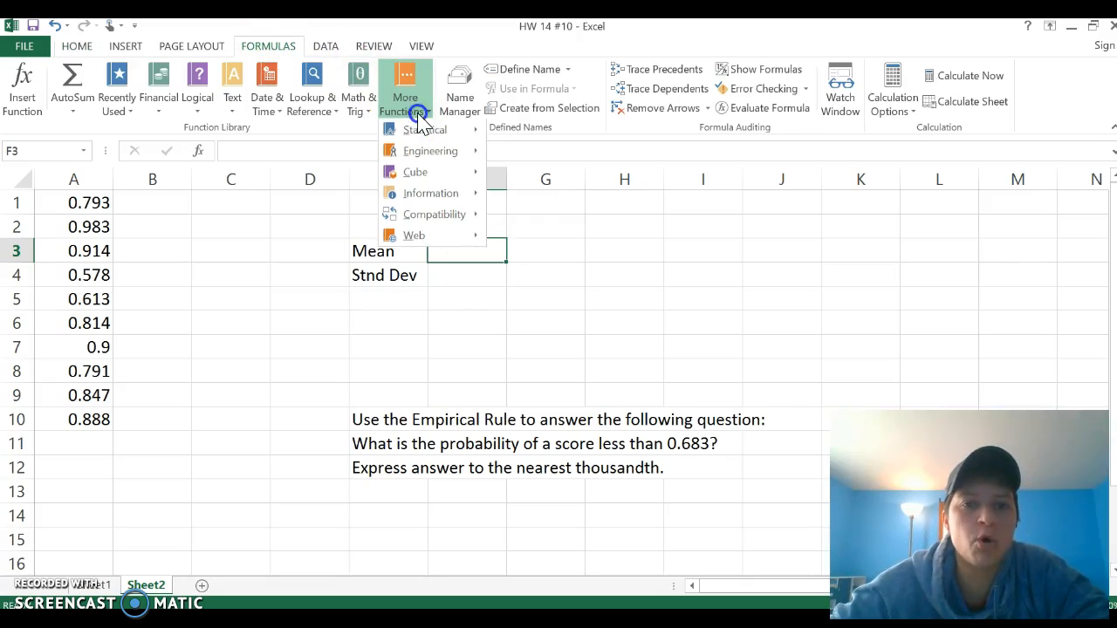
pyautogui.moveTo(429, 142)
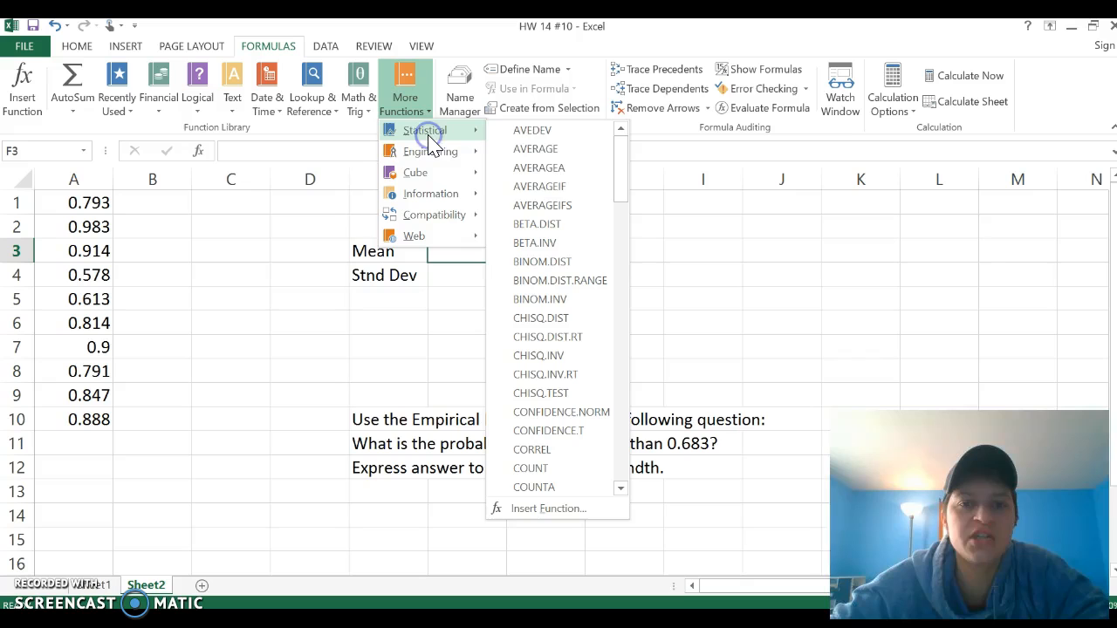
pyautogui.click(556, 150)
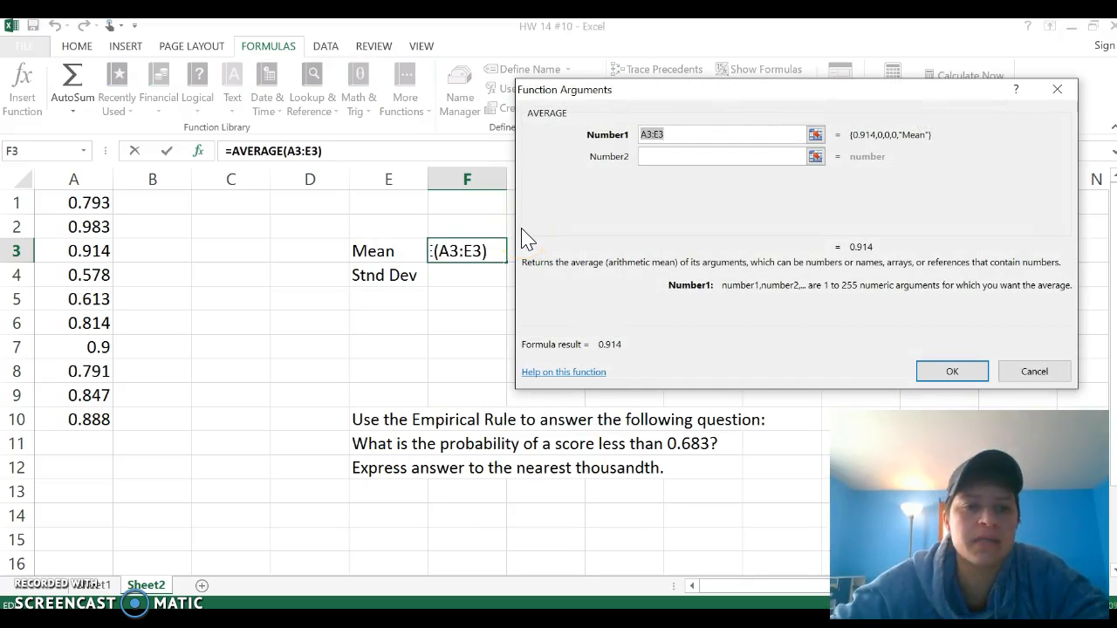
pyautogui.moveTo(95, 202); pyautogui.dragTo(82, 422)
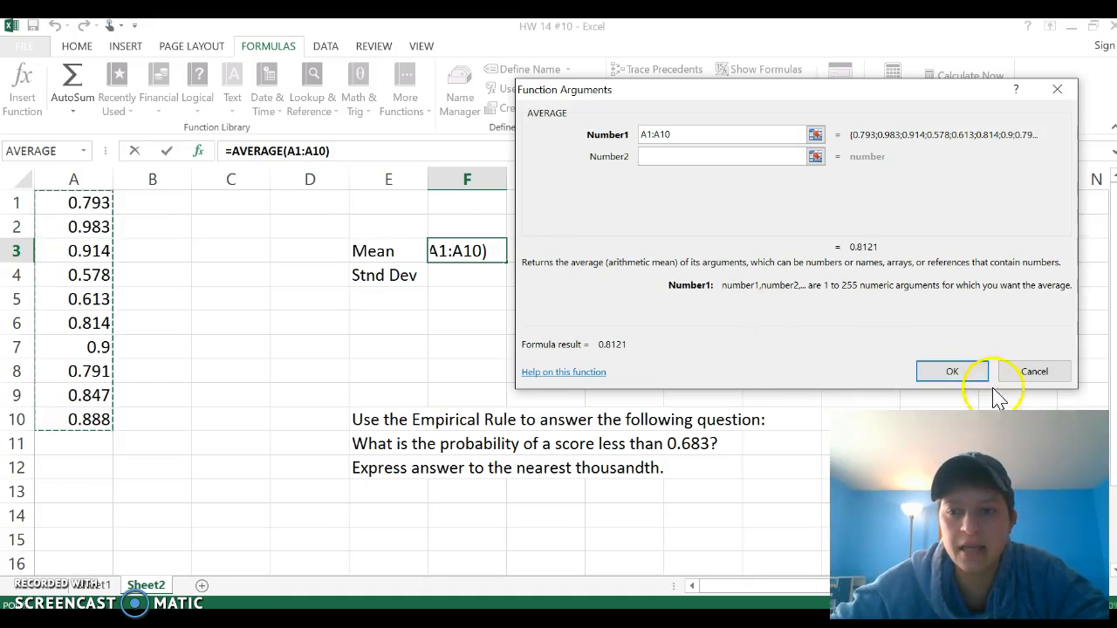
pyautogui.click(951, 368)
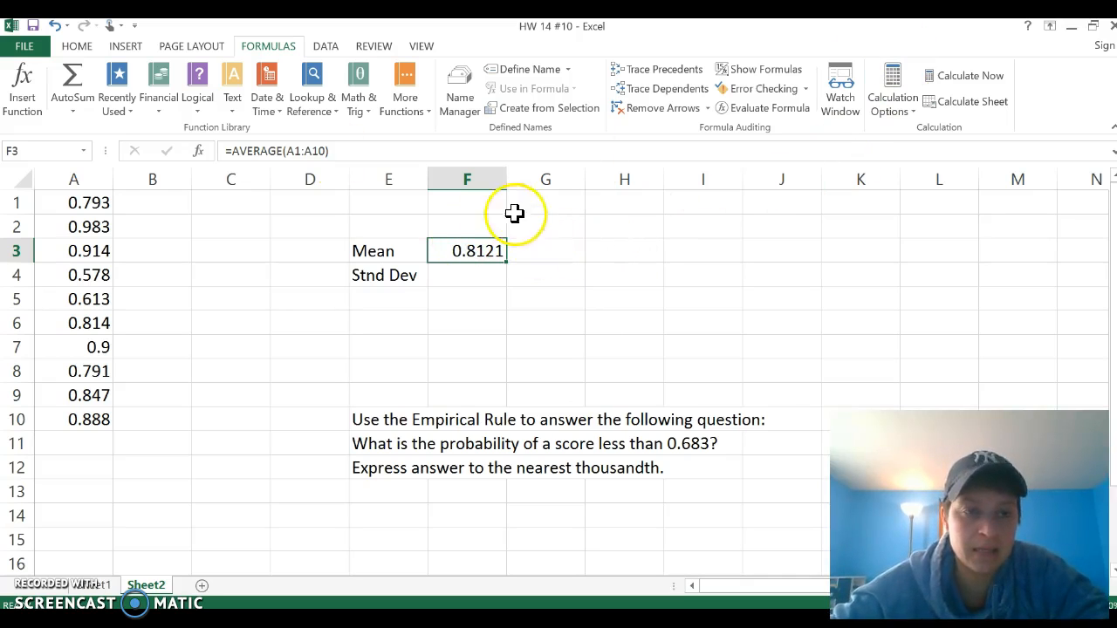
pyautogui.click(77, 44)
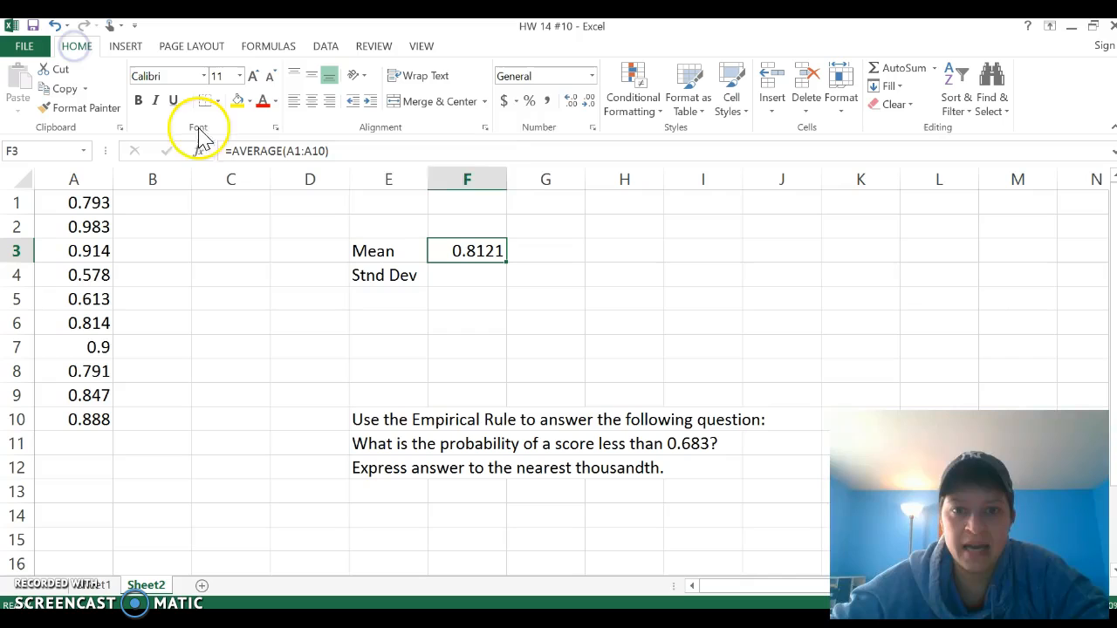
pyautogui.click(572, 101)
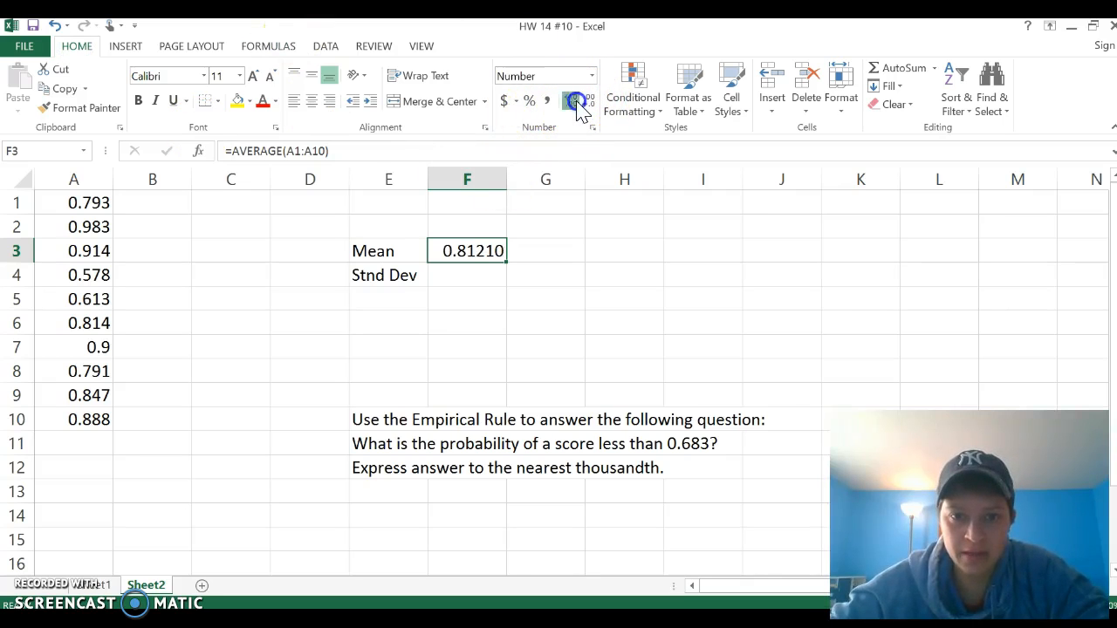
pyautogui.click(572, 101)
pyautogui.click(573, 101)
pyautogui.click(572, 101)
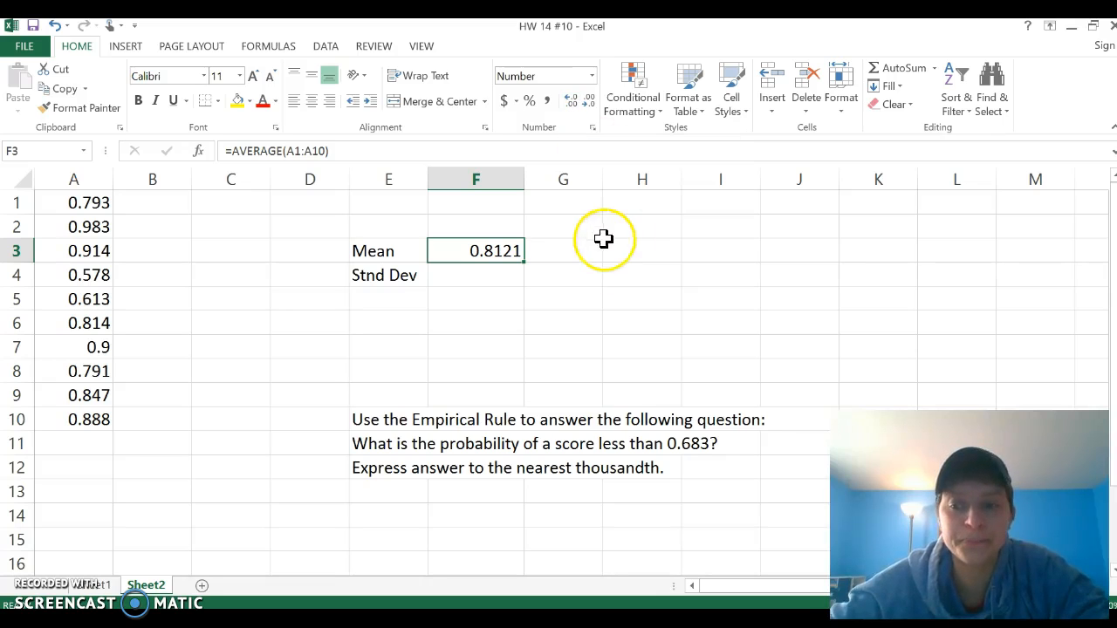
# - Compute the sample standard deviation of A1:A10 in F4 with the STDEV.S function
pyautogui.click(466, 277)
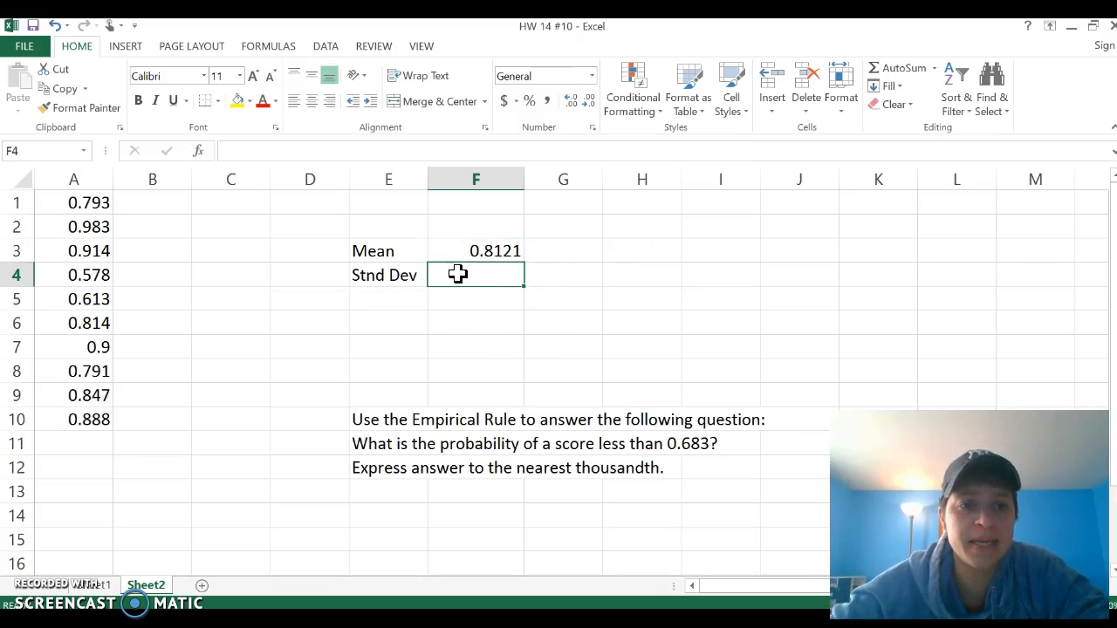
pyautogui.click(275, 47)
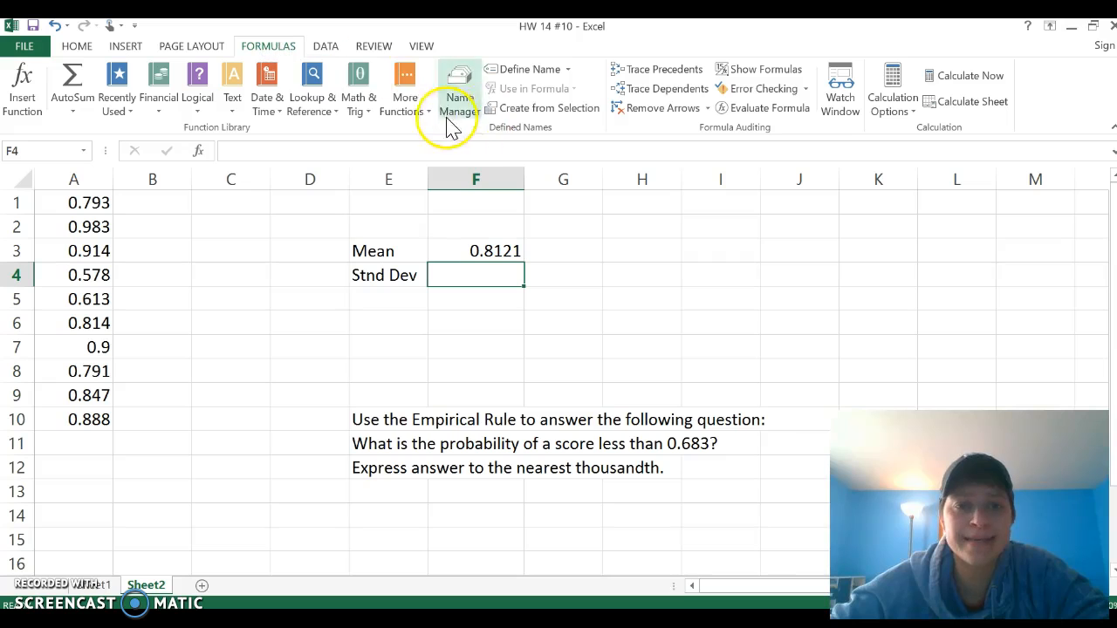
pyautogui.click(409, 103)
pyautogui.moveTo(425, 130)
pyautogui.moveTo(625, 162); pyautogui.dragTo(628, 417)
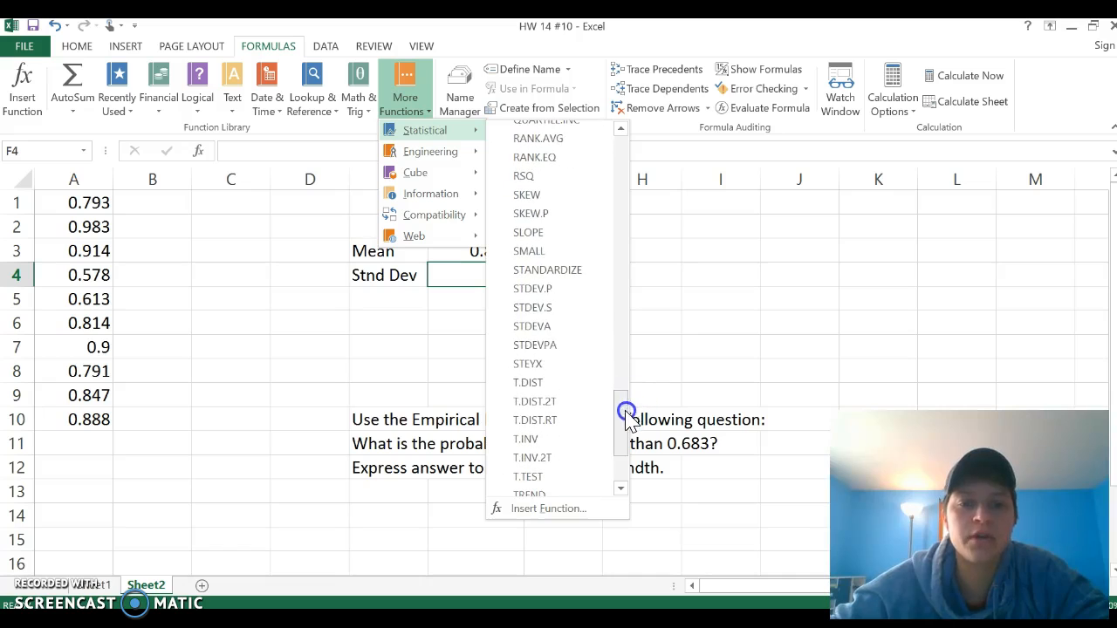
pyautogui.click(564, 316)
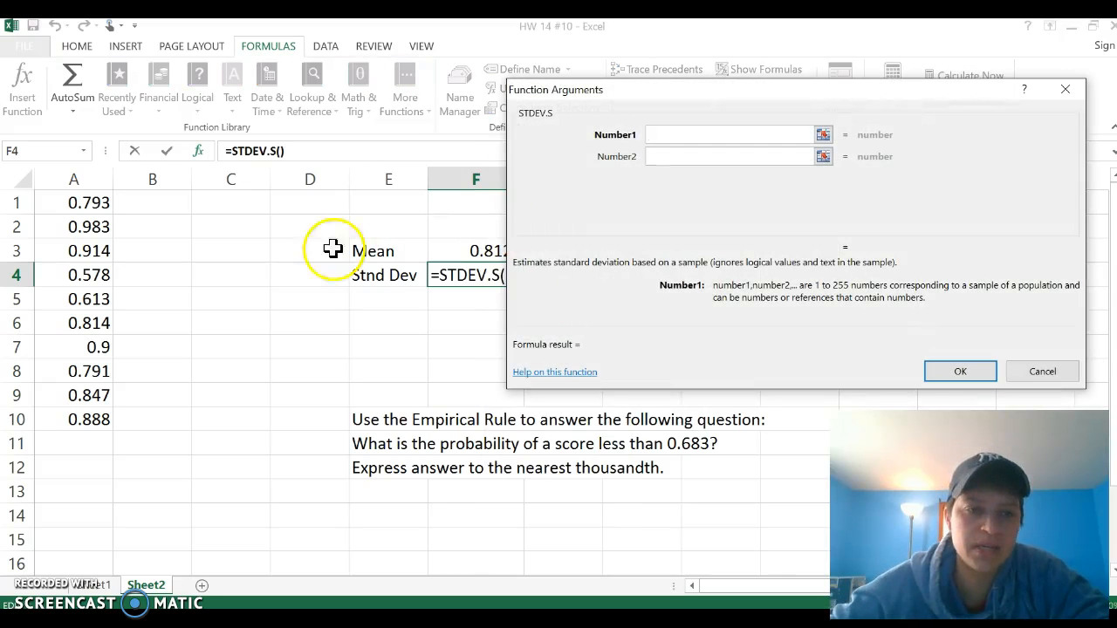
pyautogui.moveTo(79, 202); pyautogui.dragTo(87, 419)
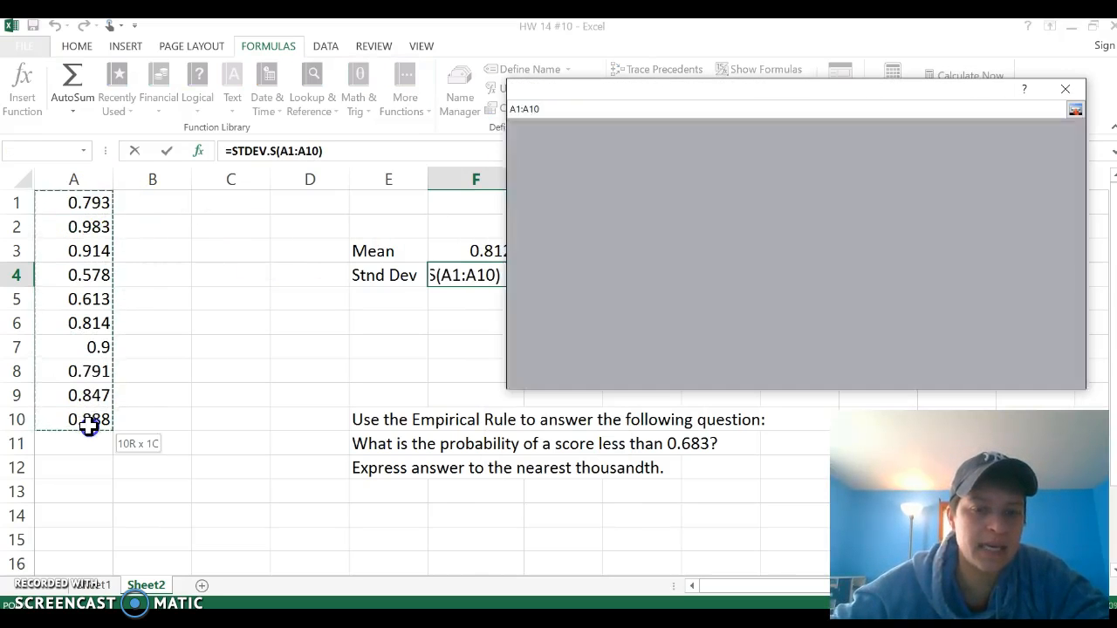
pyautogui.press('Return')
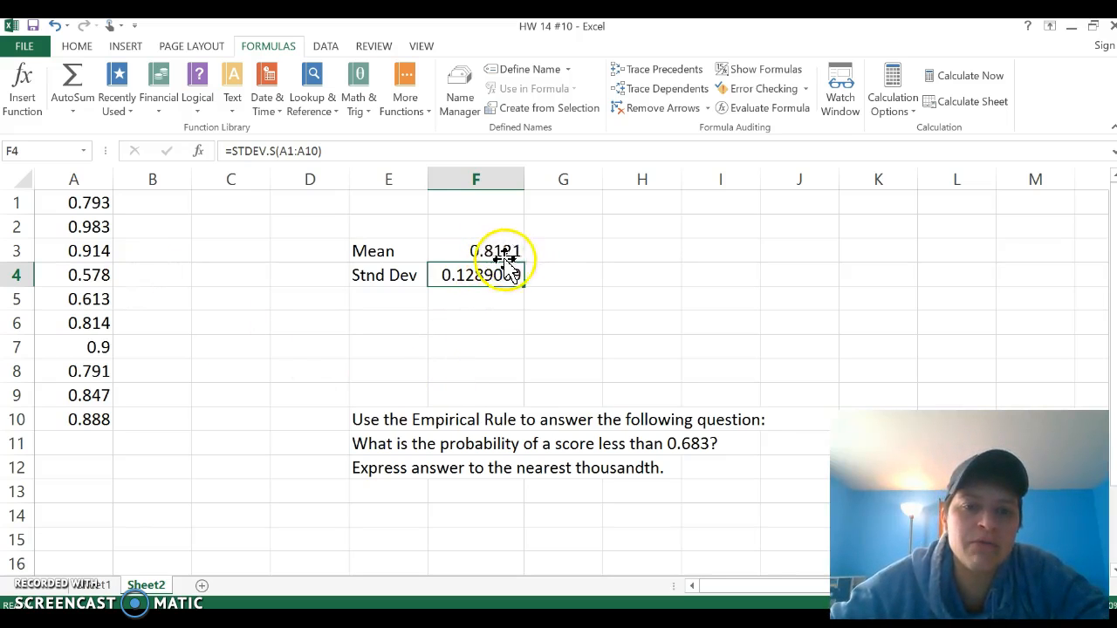
# - Reduce the mean in F3 and the standard deviation in F4 to three decimal places
pyautogui.click(77, 48)
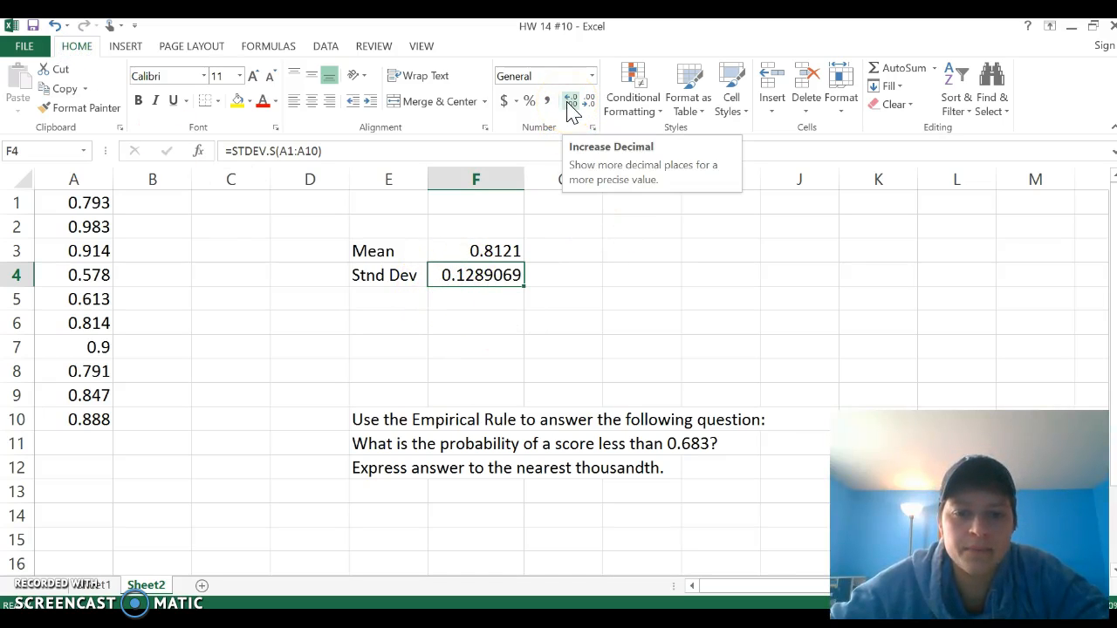
pyautogui.moveTo(670, 444); pyautogui.dragTo(699, 443)
pyautogui.click(735, 484)
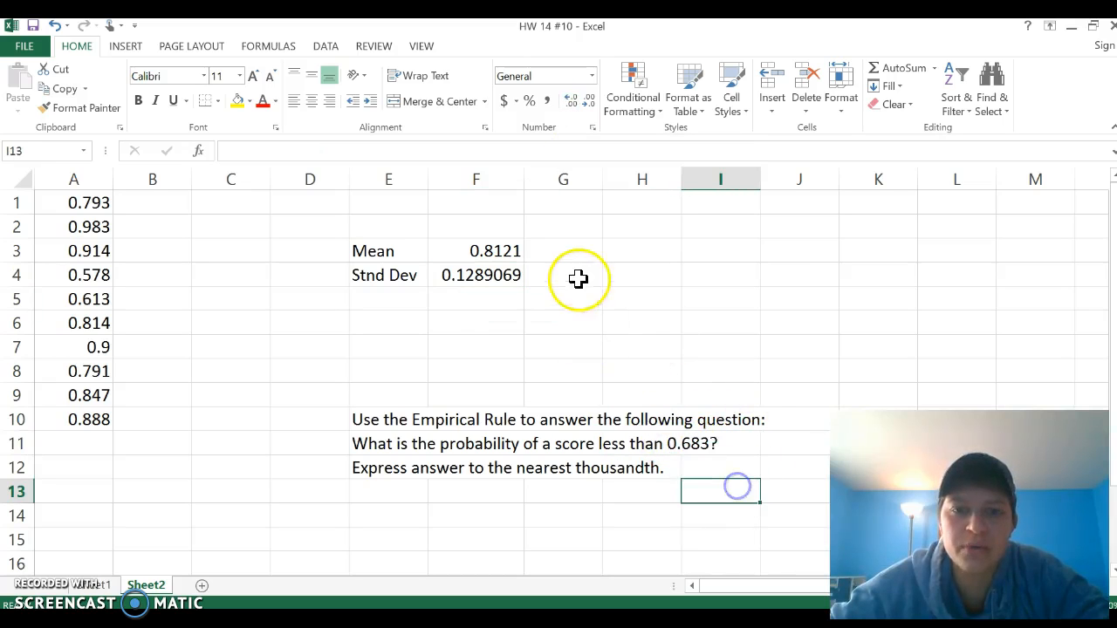
pyautogui.click(497, 252)
pyautogui.click(587, 101)
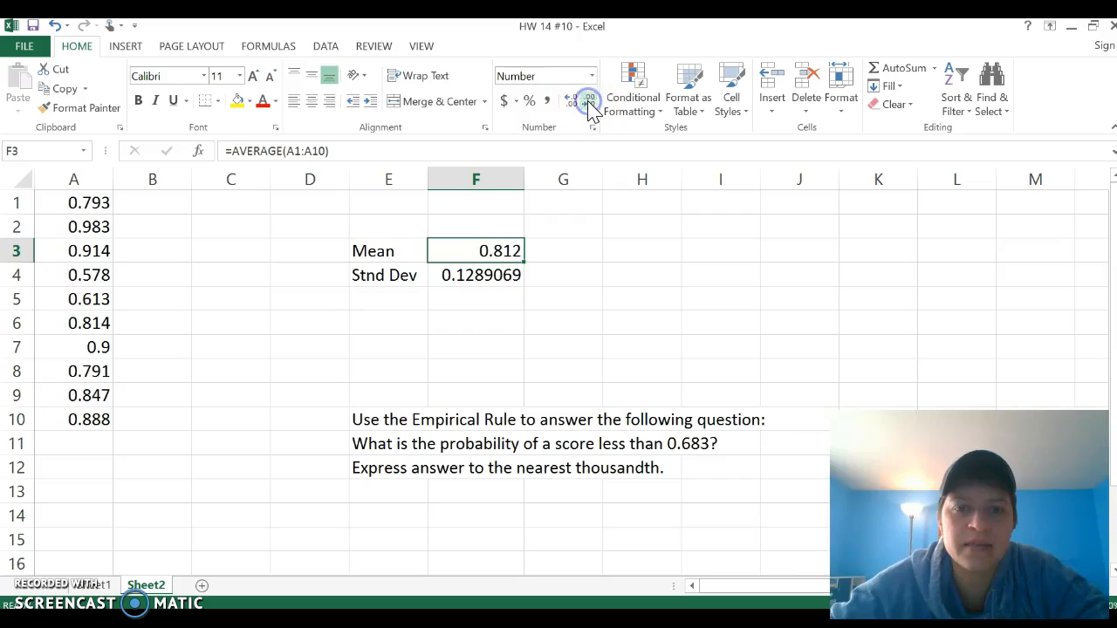
pyautogui.click(506, 279)
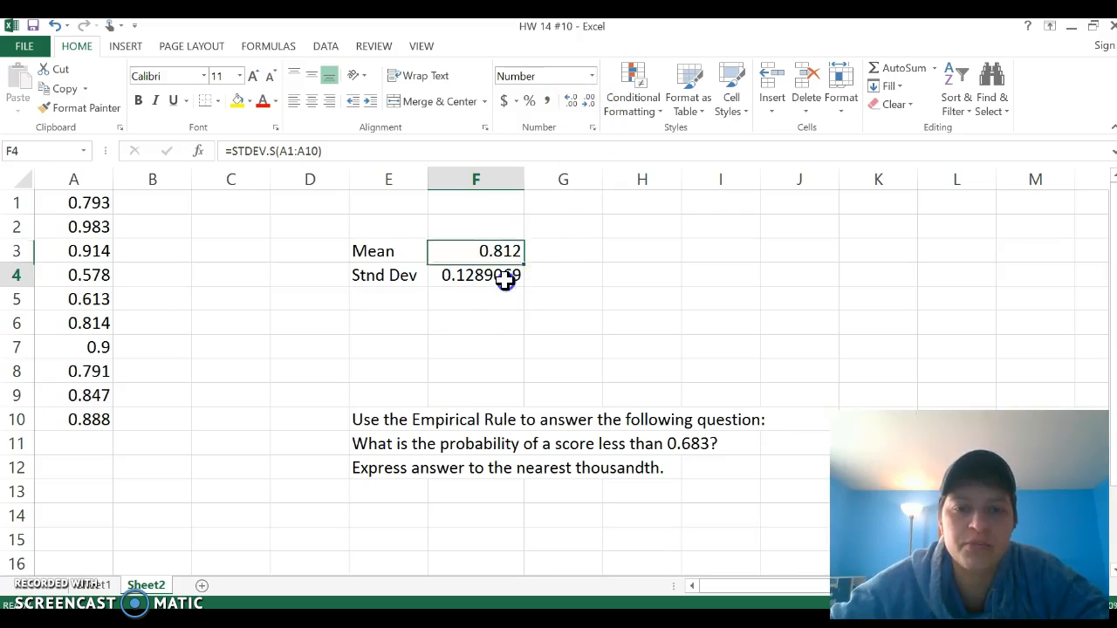
pyautogui.click(590, 103)
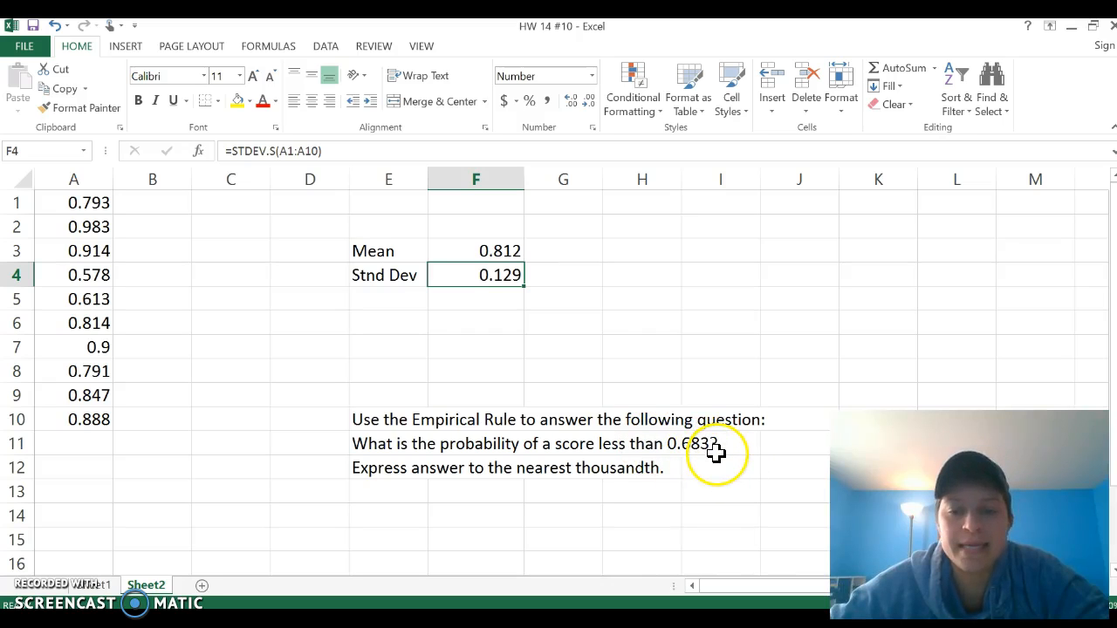
# - Enter the mean 0.812 in cell I5
pyautogui.click(738, 302)
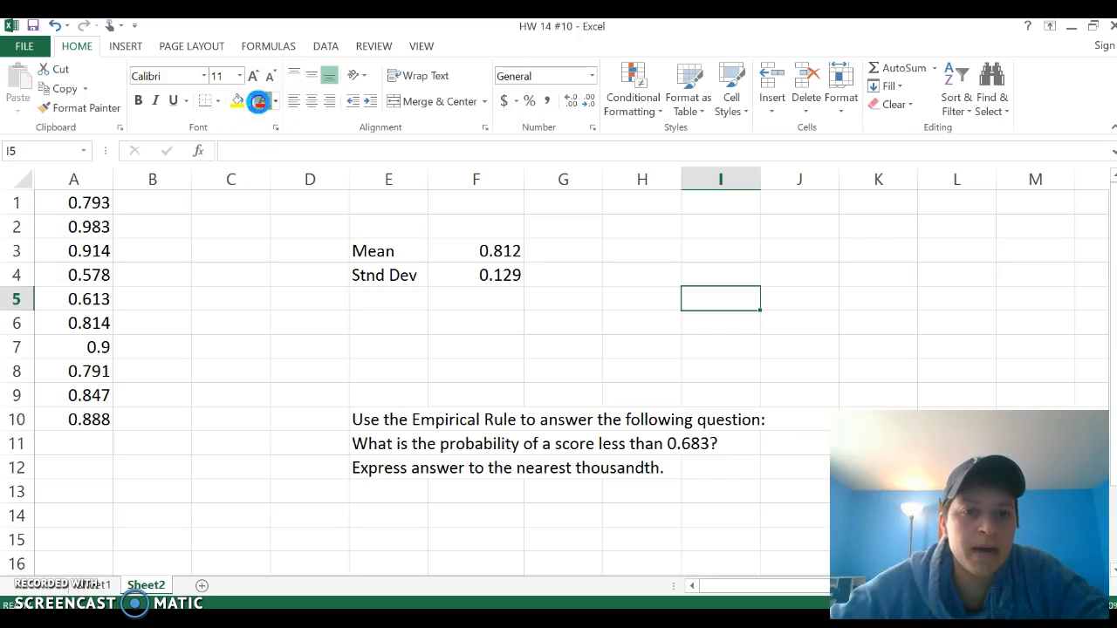
pyautogui.write('0.812')
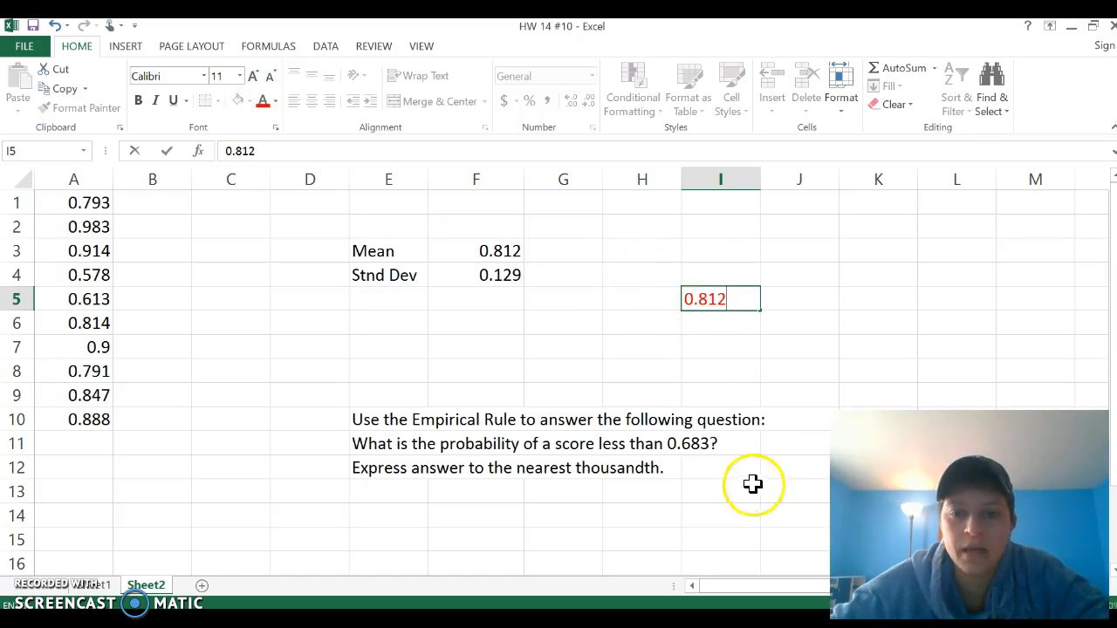
pyautogui.click(643, 300)
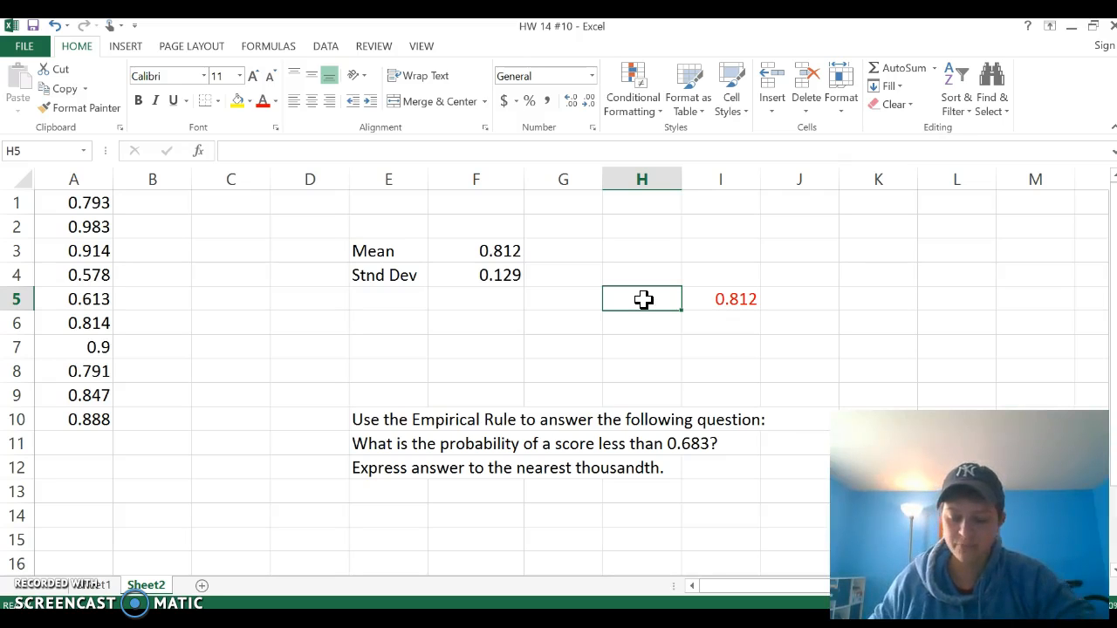
# - Pick a font colour and enter the score 0.683 in cell H5
pyautogui.click(275, 101)
pyautogui.click(315, 155)
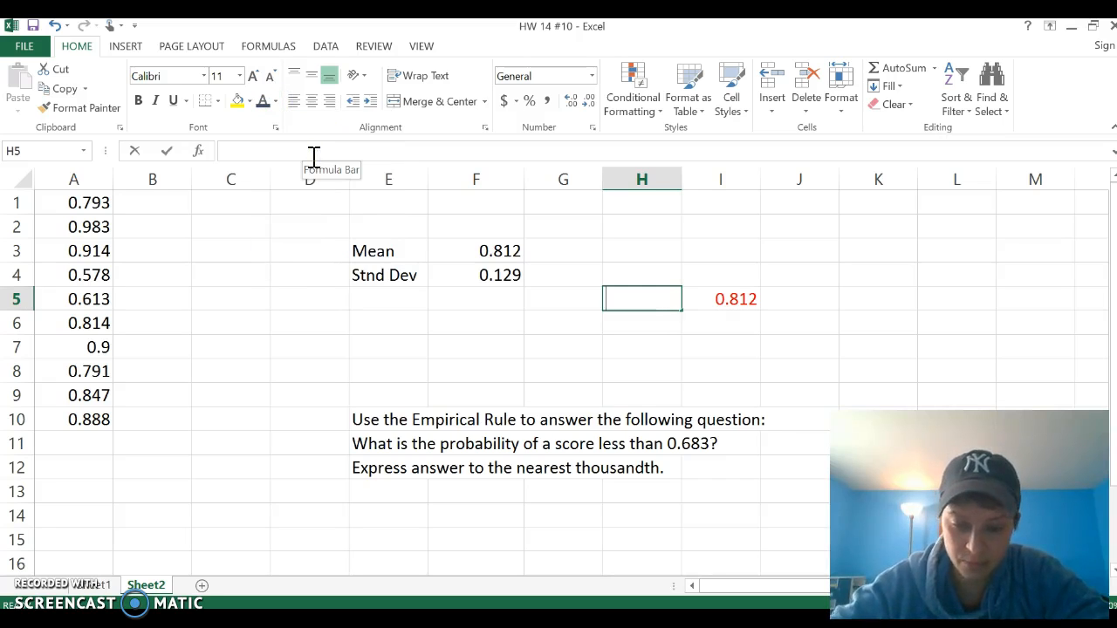
pyautogui.write('.6')
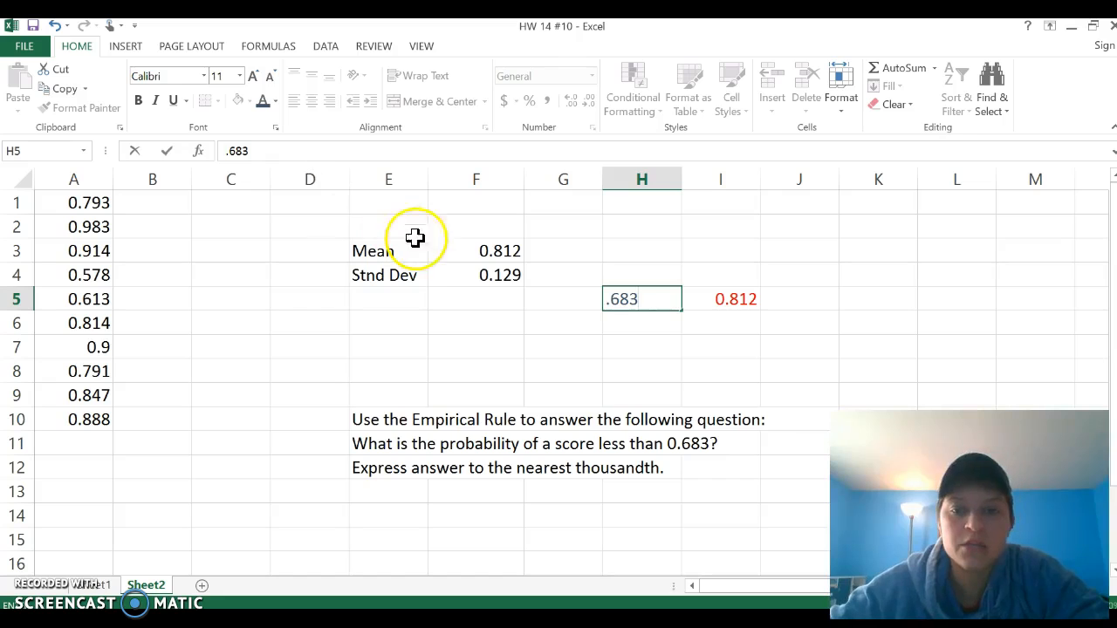
pyautogui.write('83')
pyautogui.click(559, 325)
# - Enter 50% in cell J3
pyautogui.moveTo(593, 219)
pyautogui.mouseDown()
pyautogui.moveTo(592, 311)
pyautogui.moveTo(585, 302)
pyautogui.mouseUp()
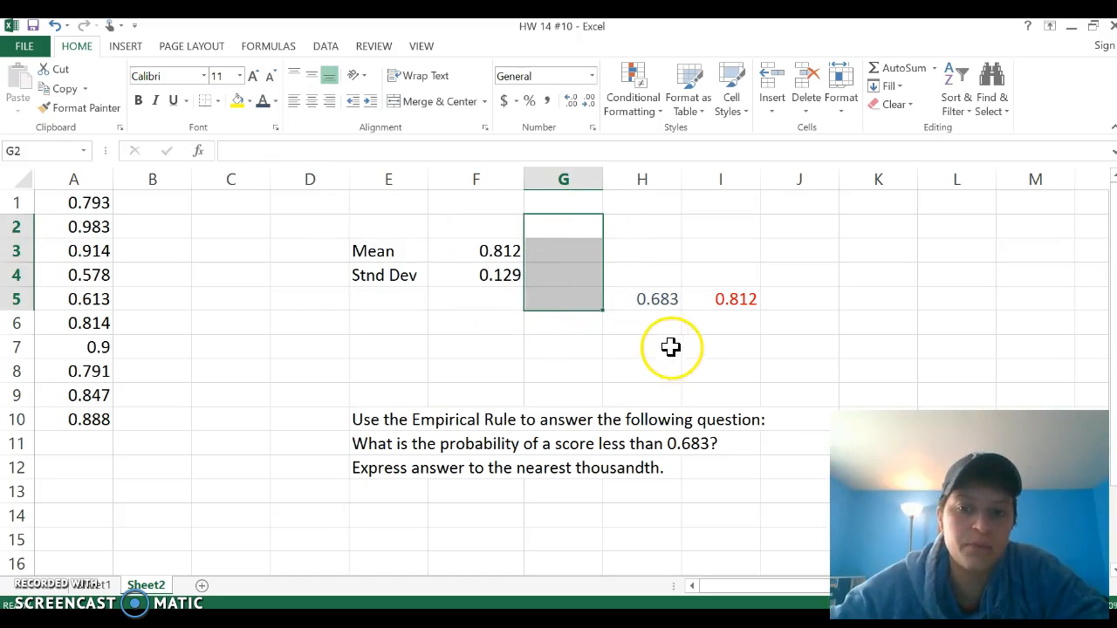
pyautogui.click(620, 347)
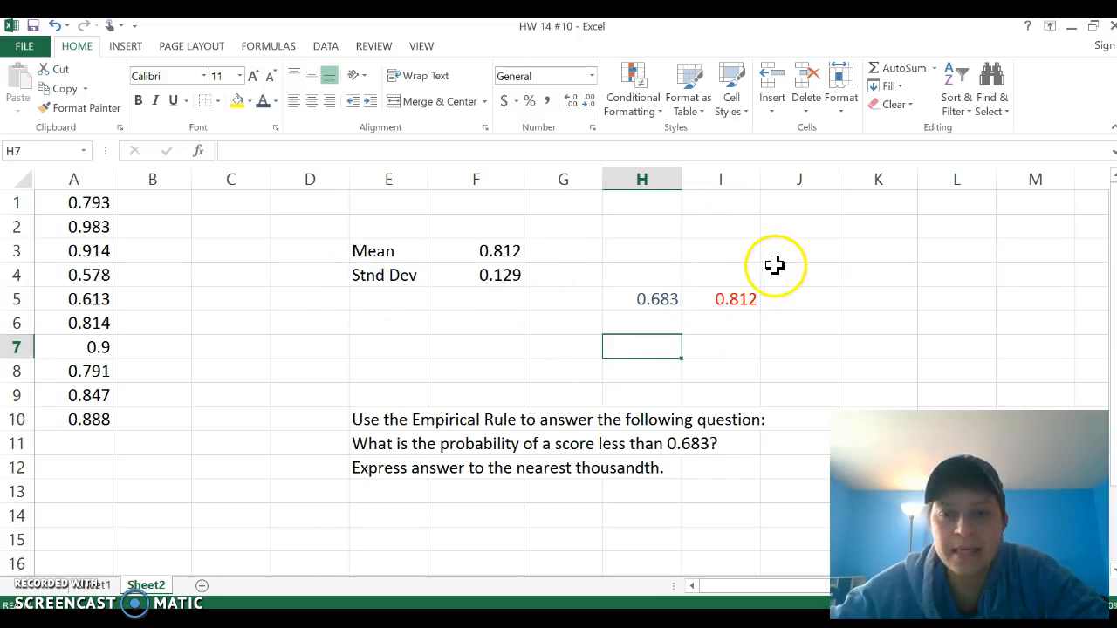
pyautogui.click(802, 254)
pyautogui.write('50')
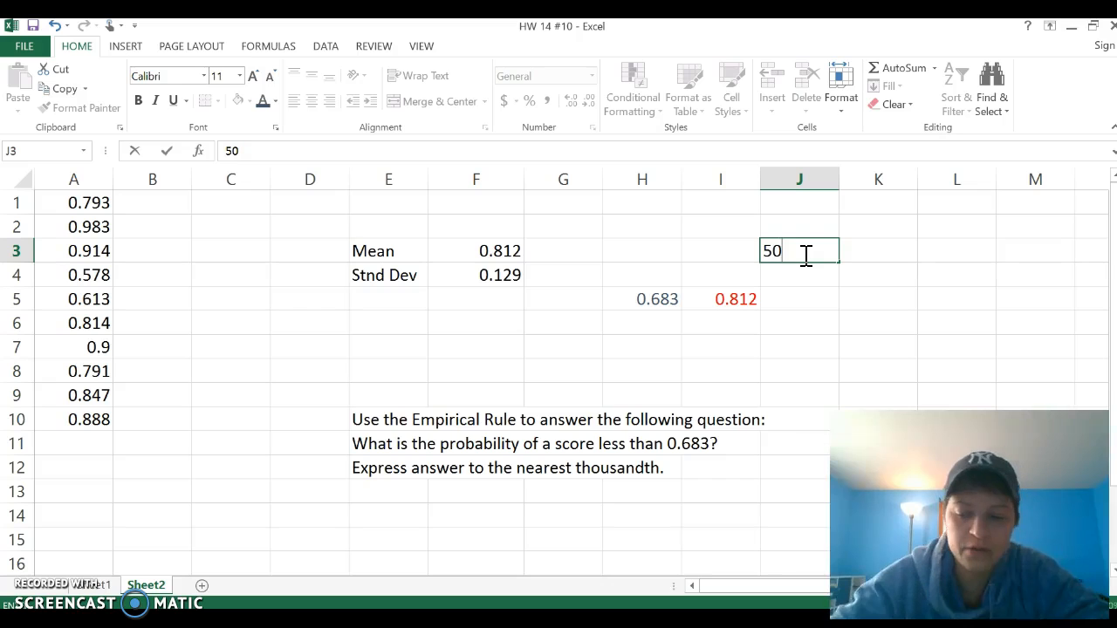
pyautogui.write('%')
pyautogui.click(773, 244)
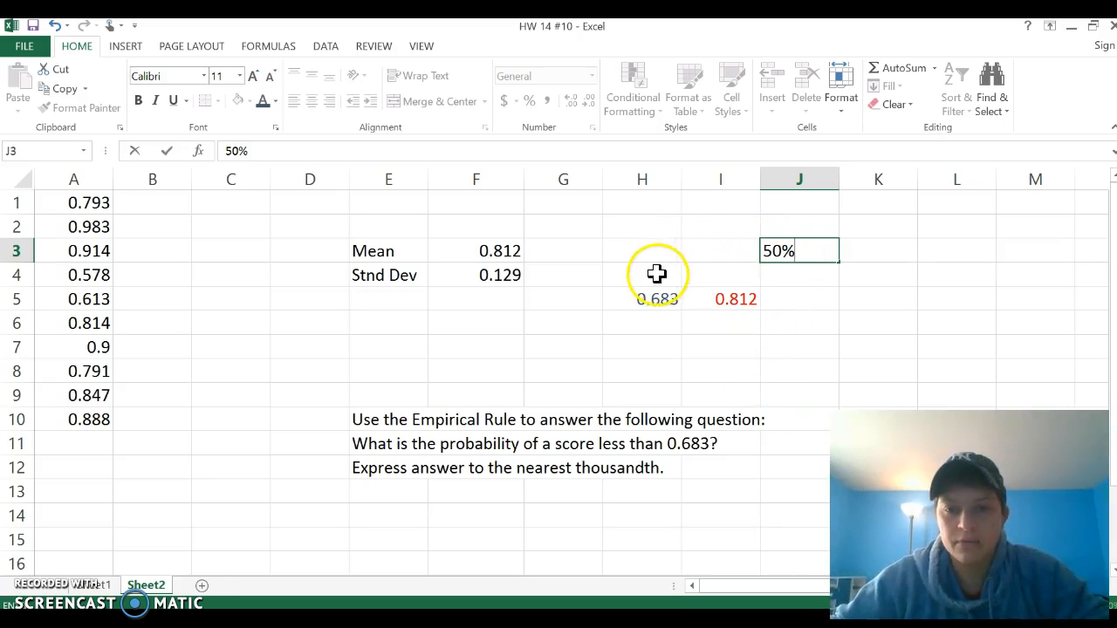
# - Enter 34% in cell I3
pyautogui.moveTo(656, 297); pyautogui.dragTo(699, 305)
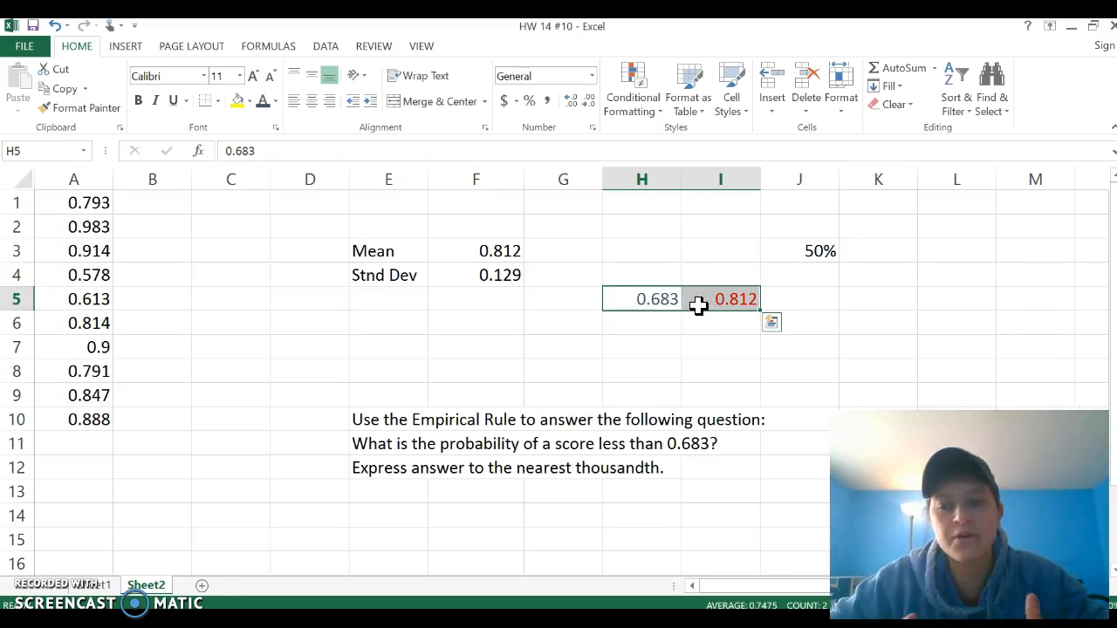
pyautogui.click(711, 277)
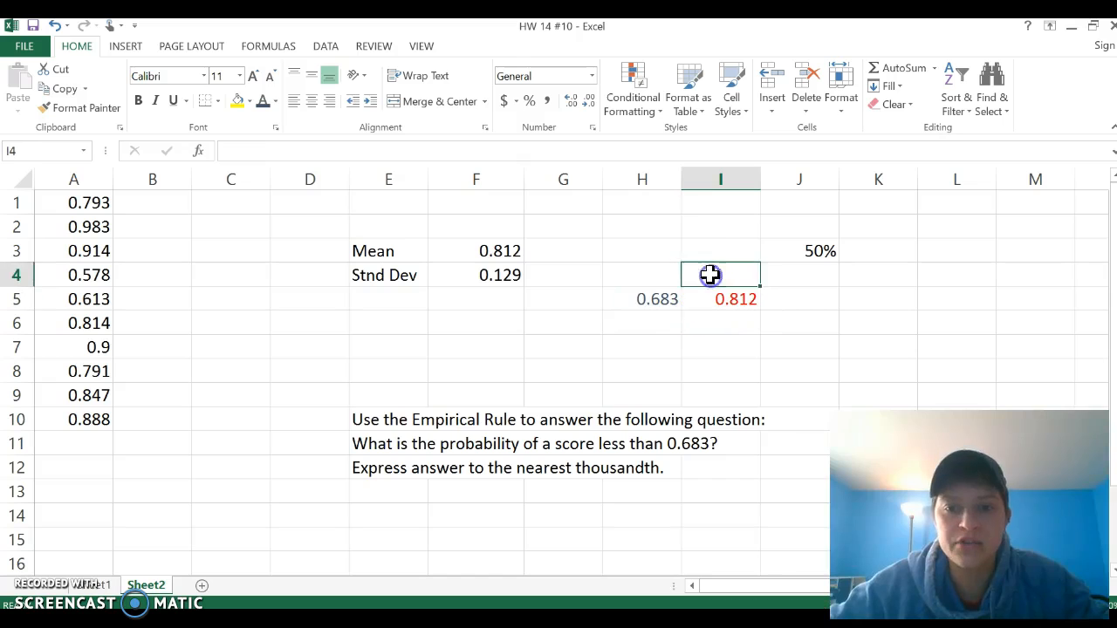
pyautogui.click(705, 253)
pyautogui.write('34')
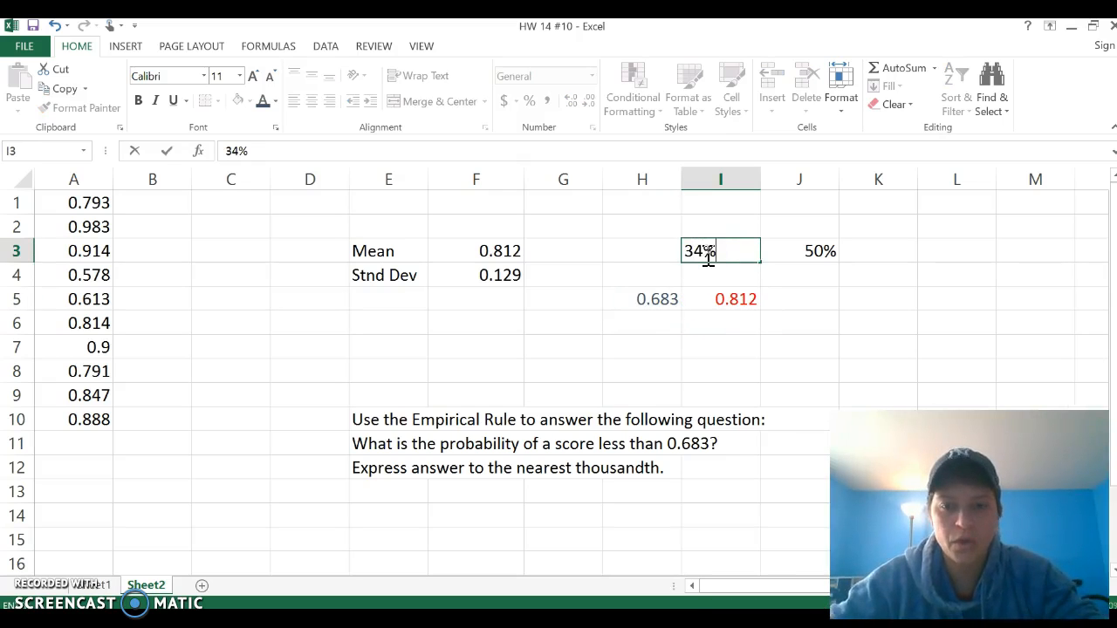
pyautogui.moveTo(643, 225); pyautogui.dragTo(78, 277)
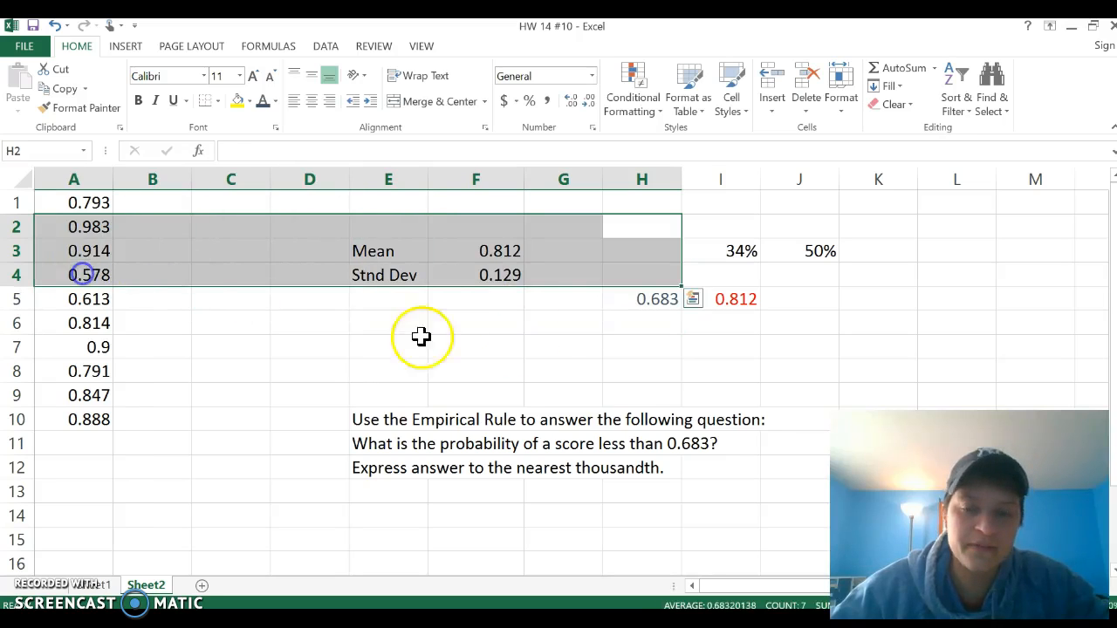
pyautogui.click(588, 337)
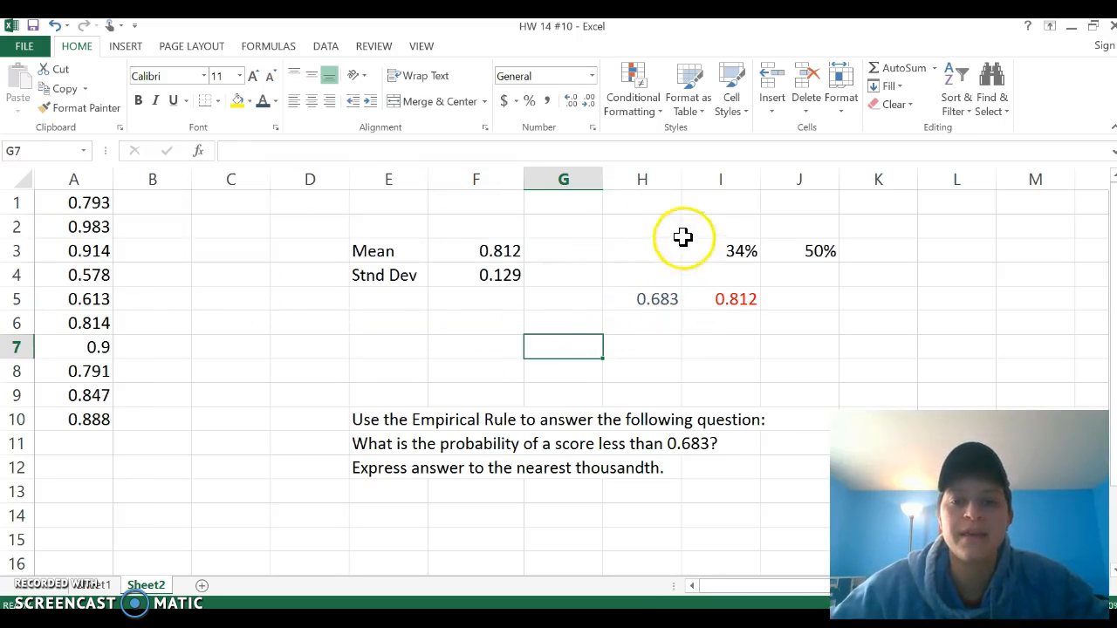
pyautogui.moveTo(782, 252); pyautogui.dragTo(1019, 253)
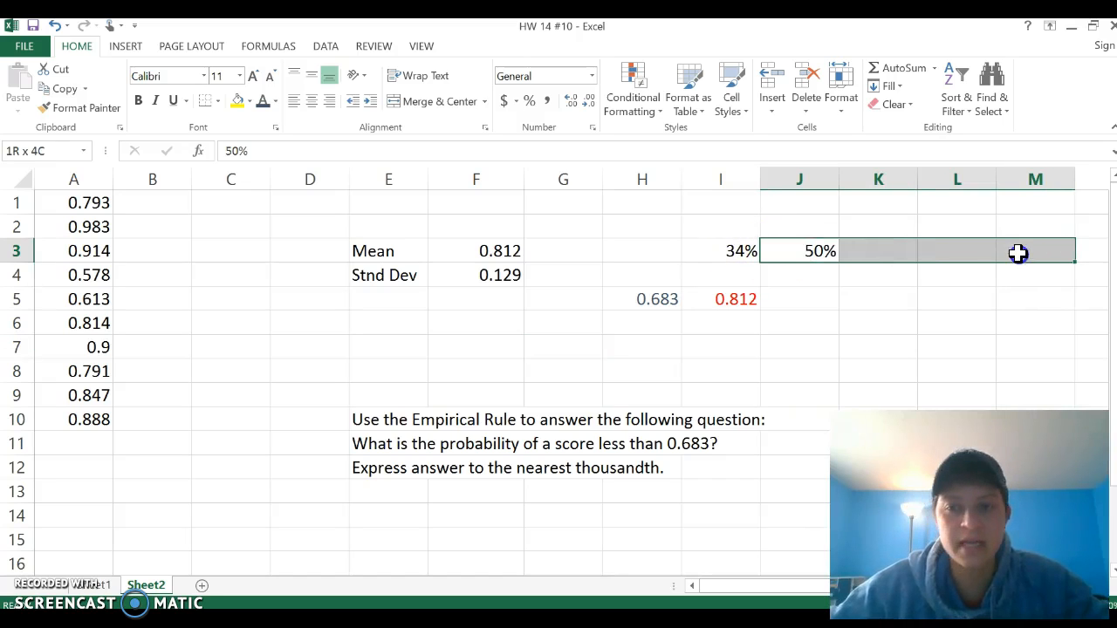
pyautogui.click(714, 250)
pyautogui.moveTo(642, 274); pyautogui.dragTo(704, 274)
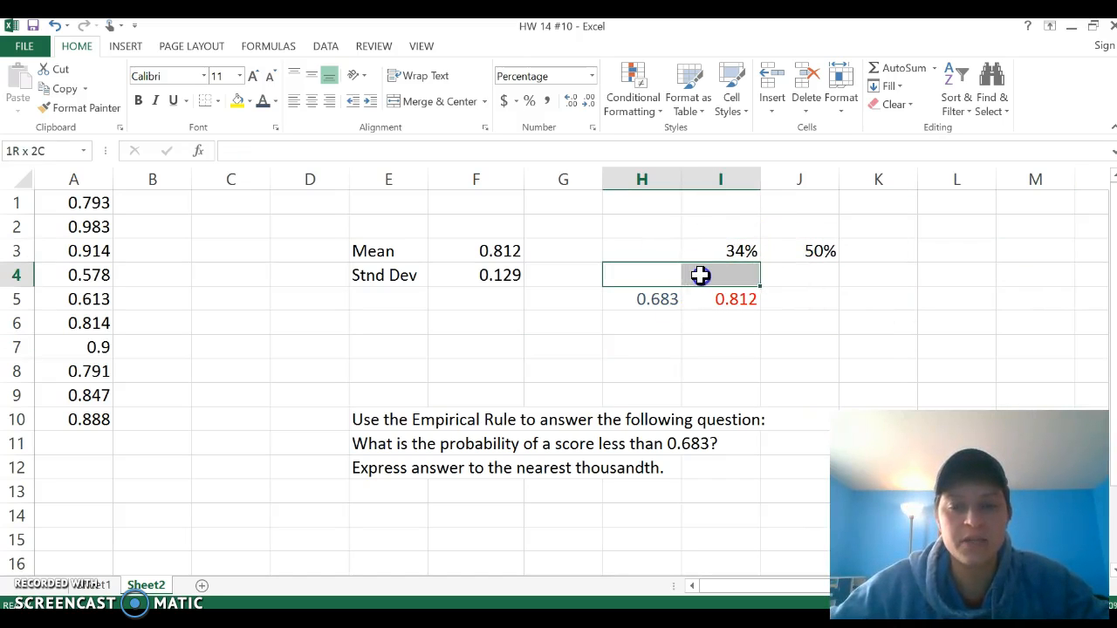
pyautogui.click(788, 324)
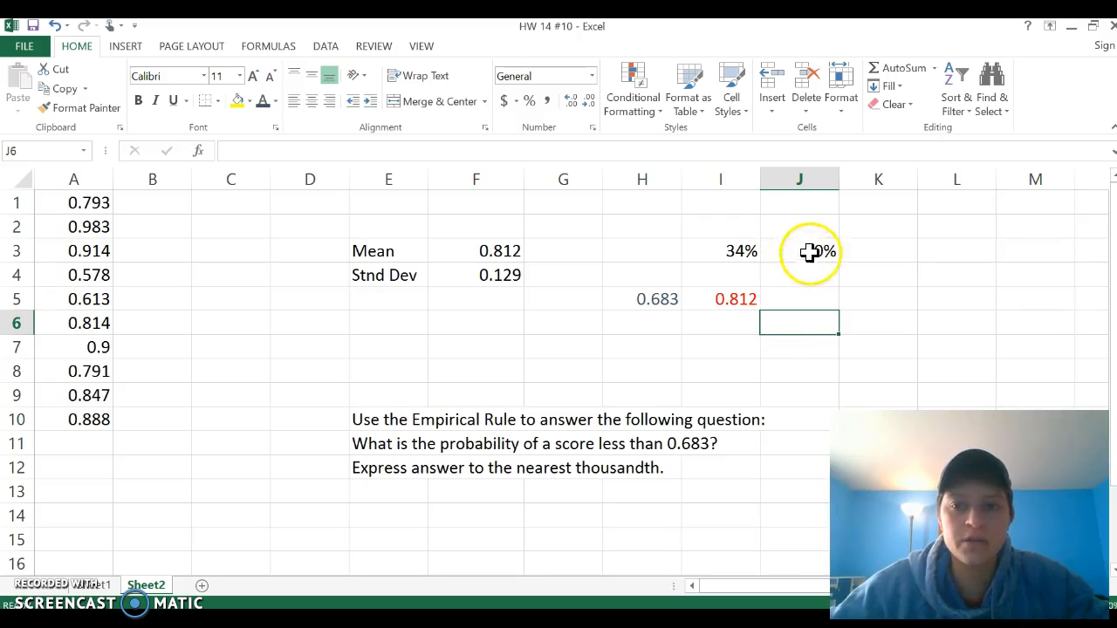
# - Enter 84% in cell I1
pyautogui.moveTo(653, 299); pyautogui.dragTo(644, 226)
pyautogui.click(728, 207)
pyautogui.write('8')
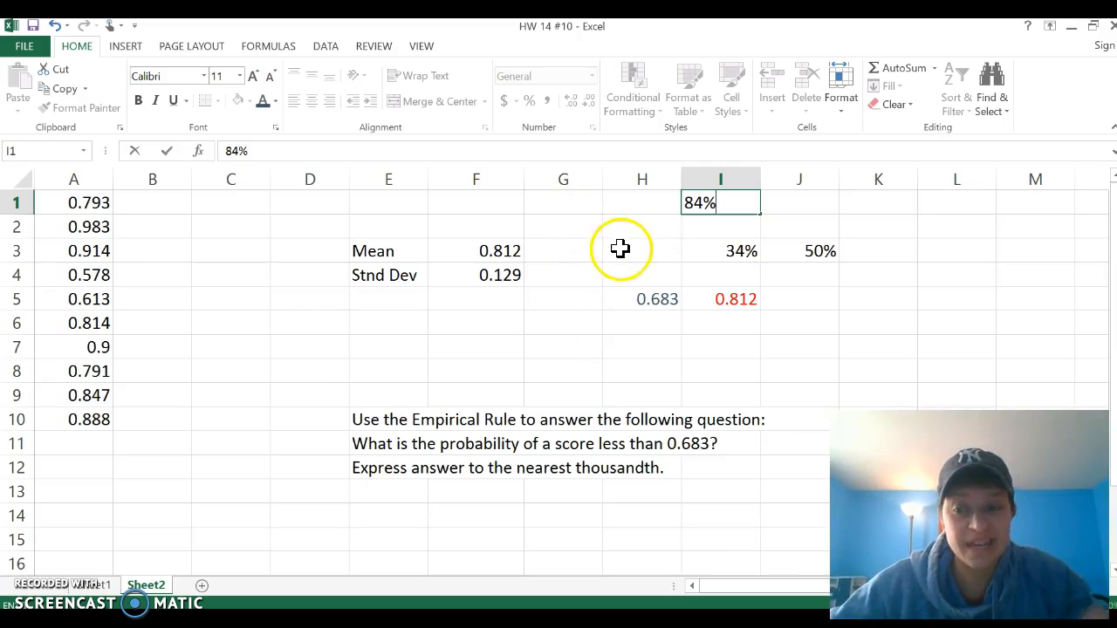
pyautogui.write('4%')
# - Enter 16% in cell G1
pyautogui.click(563, 199)
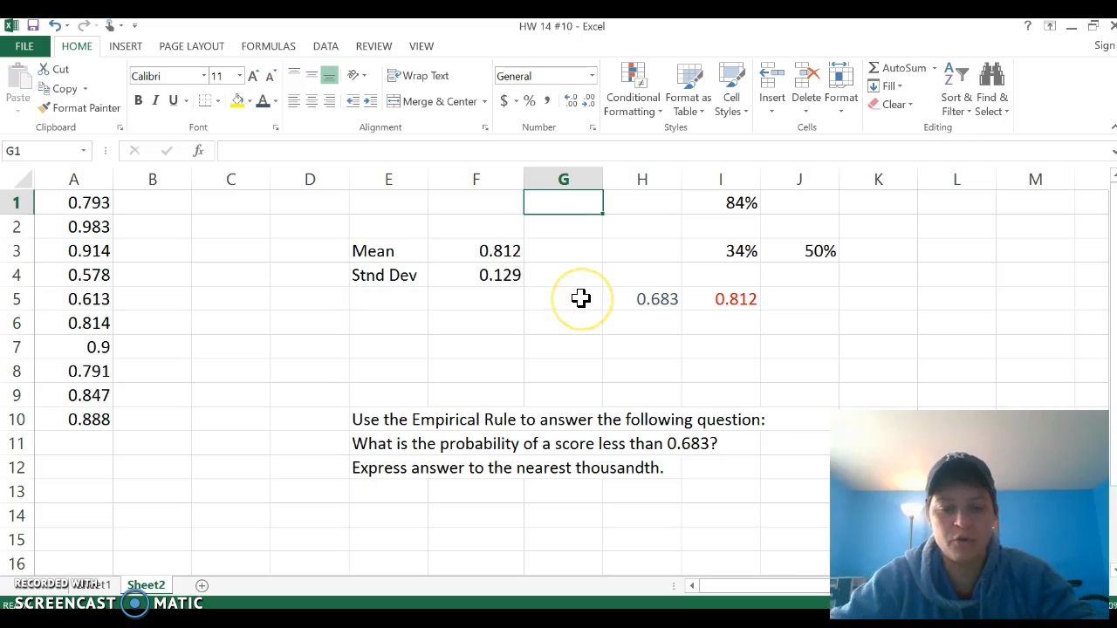
pyautogui.write('16')
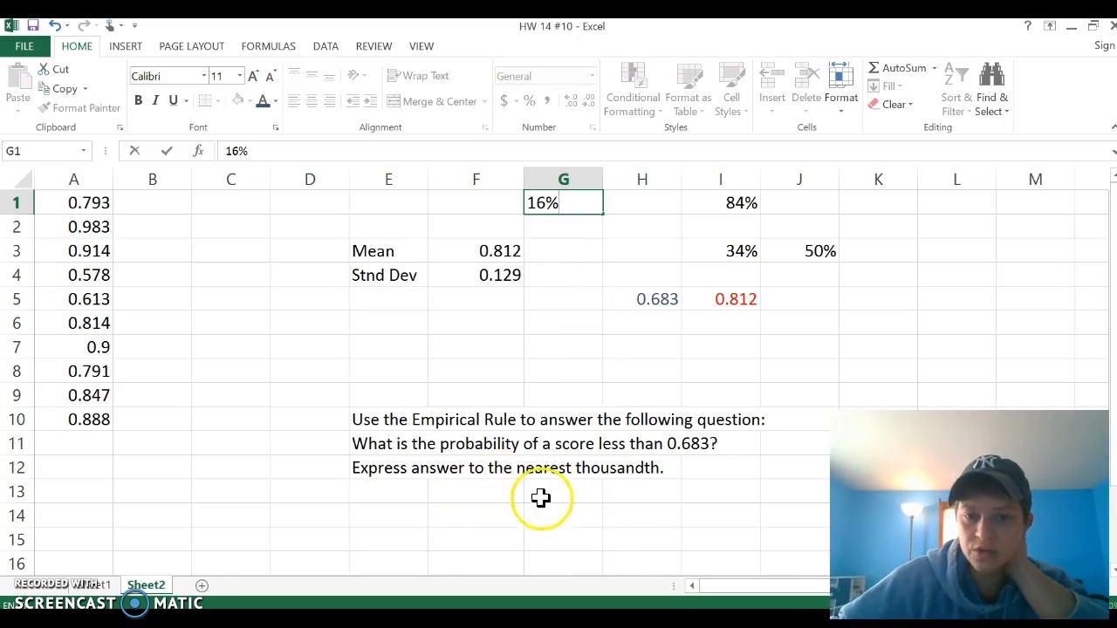
# - Begin entering the probability answer in cell H13, below the question
pyautogui.moveTo(375, 476); pyautogui.dragTo(509, 482)
pyautogui.click(661, 494)
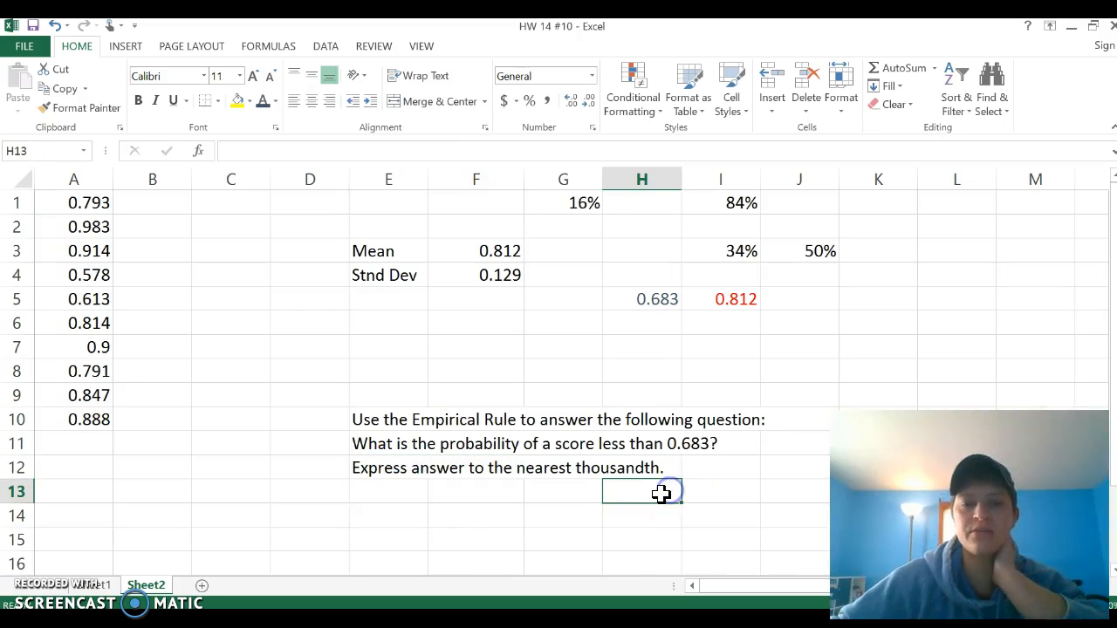
pyautogui.write('0.1')
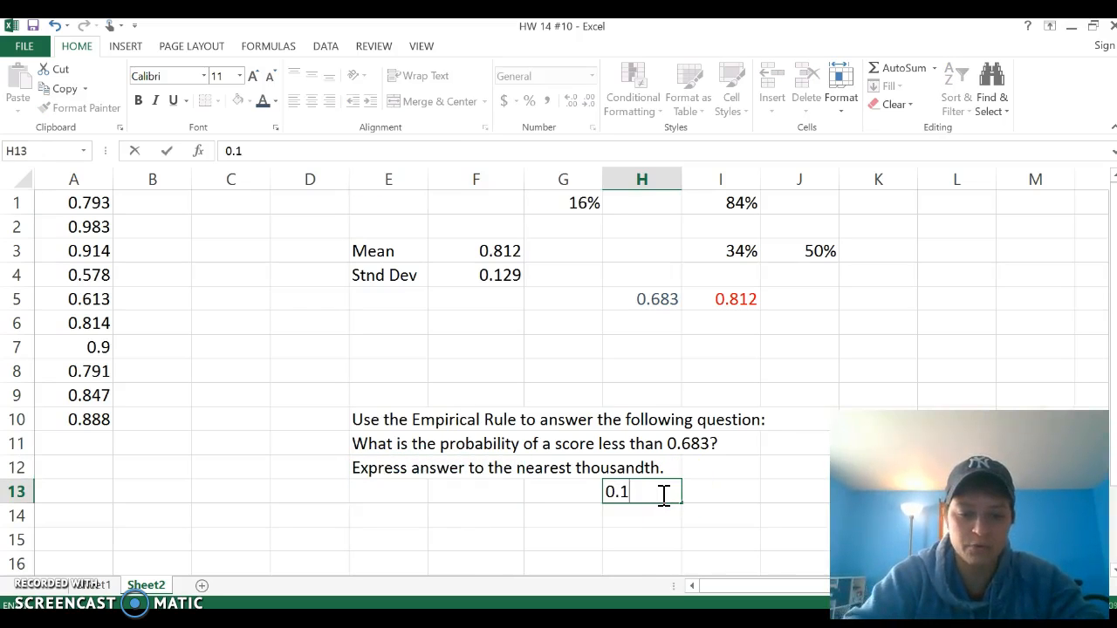